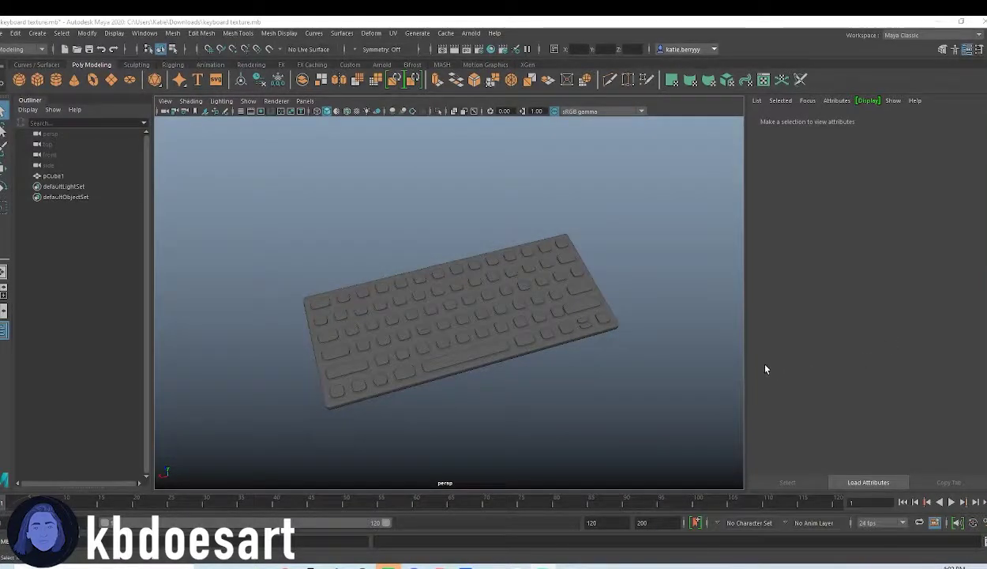
Create a polygon plane and scale it up into a large ground surface beneath the keyboard
click(383, 286)
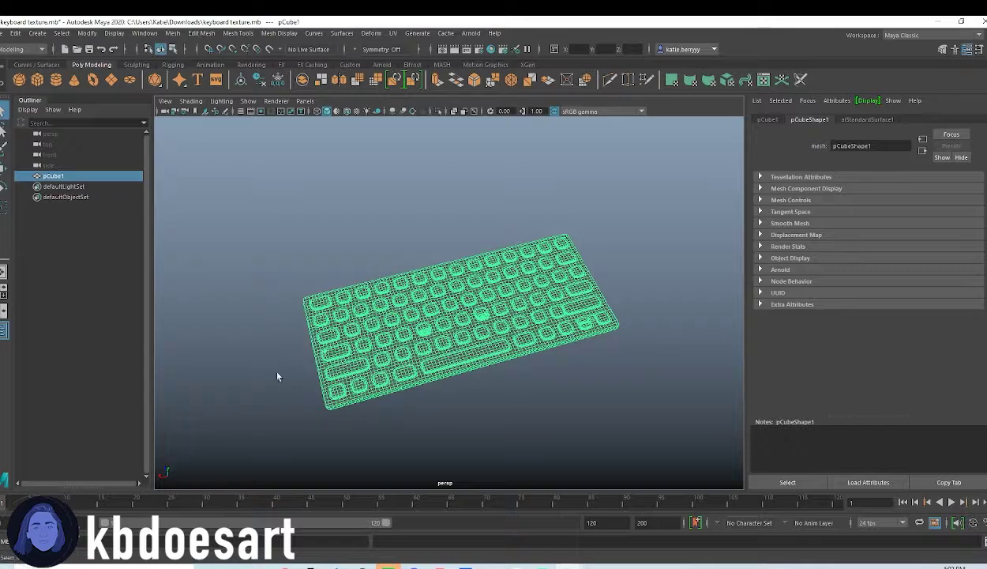
click(461, 237)
click(474, 285)
click(16, 34)
mouse_move(70, 168)
click(158, 169)
click(112, 81)
key(r)
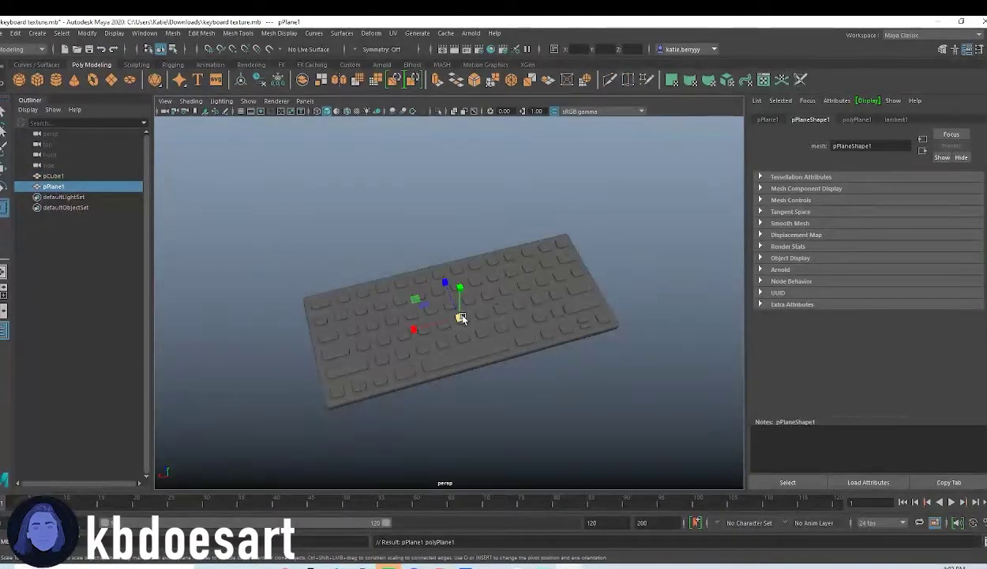
drag(460, 316, 600, 316)
alt+drag(414, 365, 511, 322)
key(w)
alt+drag(484, 365, 507, 310)
Add an Arnold skydome light to the scene
click(448, 306)
alt+drag(448, 307, 604, 352)
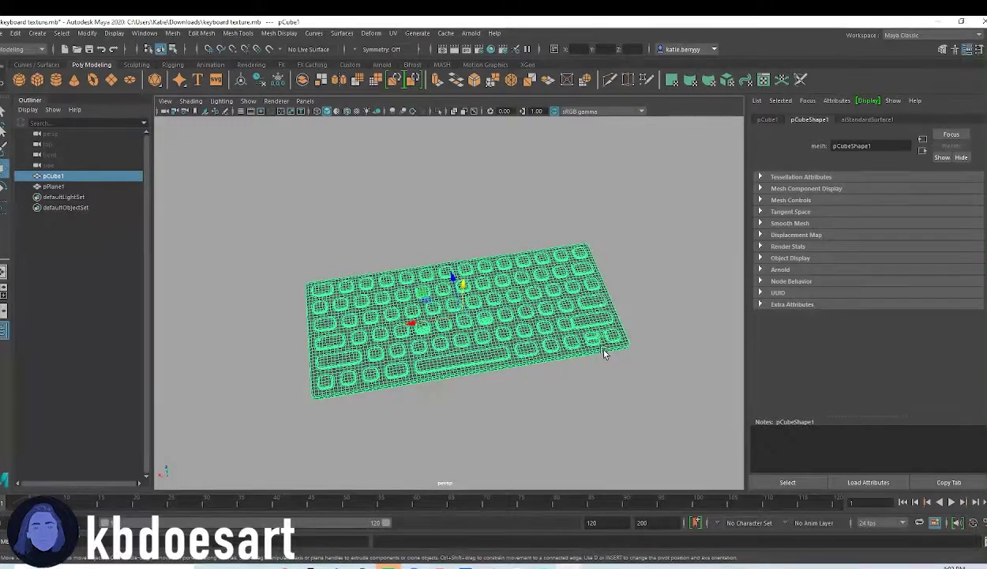
click(381, 65)
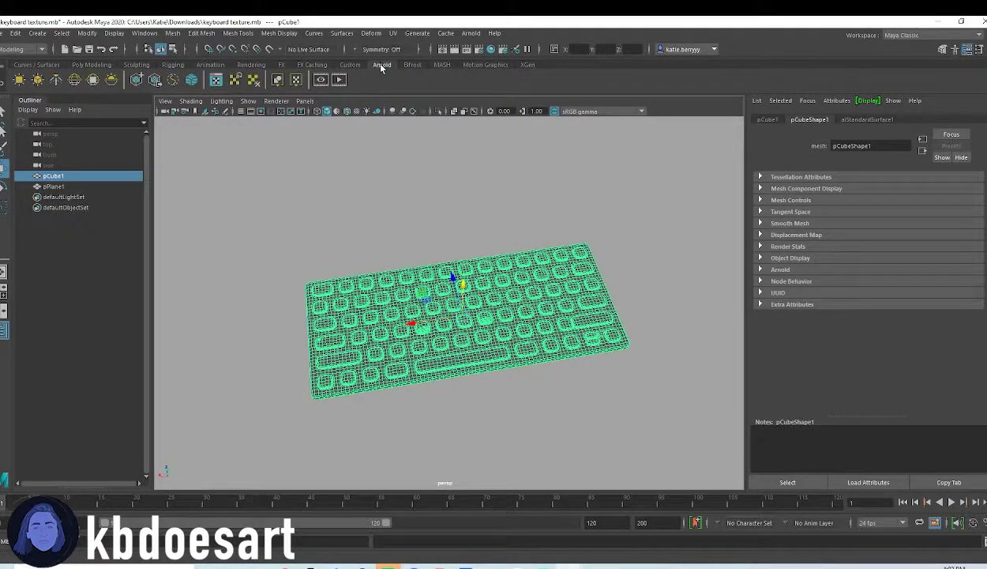
click(75, 80)
click(514, 352)
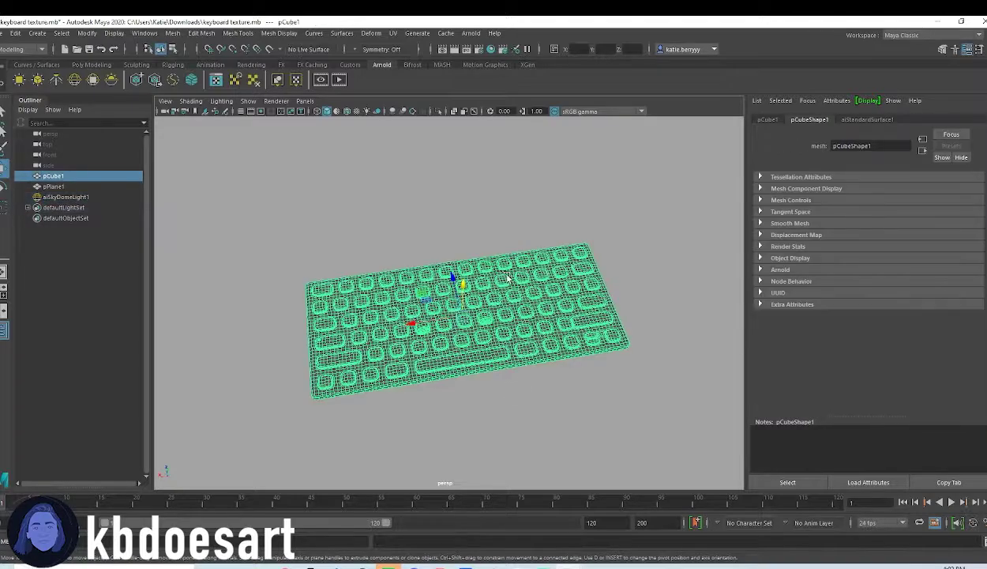
Assign a new aiStandardSurface material to the keyboard with black base color, diffuse roughness 0.805 and specular roughness 0.864
right_click(510, 276)
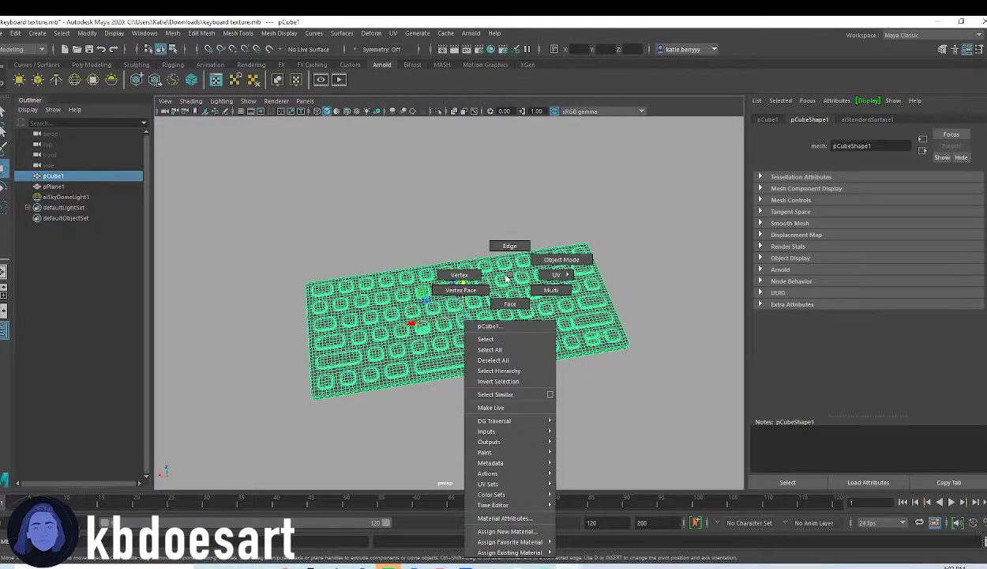
click(506, 531)
click(364, 292)
click(445, 406)
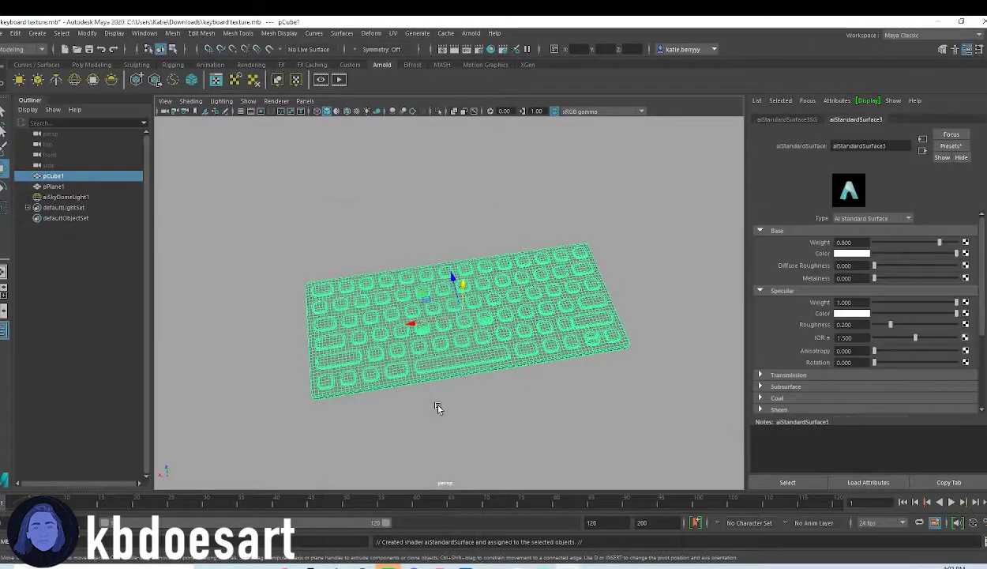
click(877, 254)
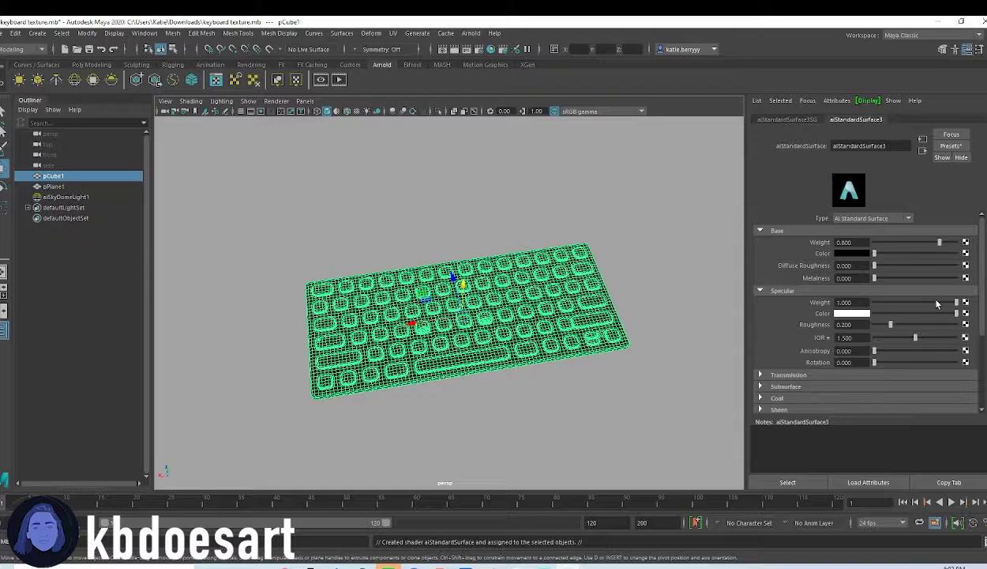
click(940, 266)
Render the scene with Arnold from the perspective view
mouse_move(491, 351)
alt+mouse_down()
mouse_move(518, 366)
mouse_move(527, 310)
mouse_move(479, 347)
alt+mouse_up()
click(471, 33)
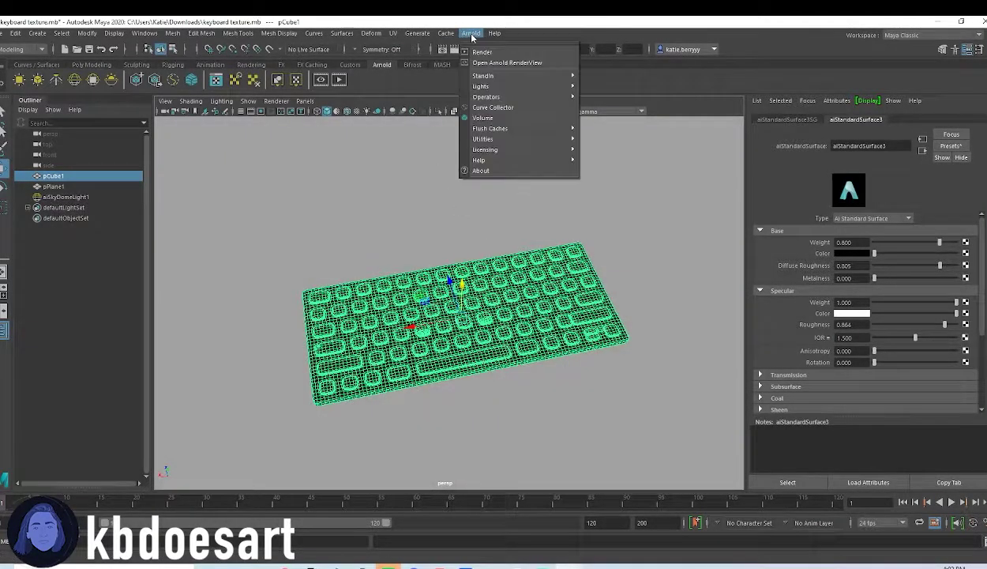
click(481, 53)
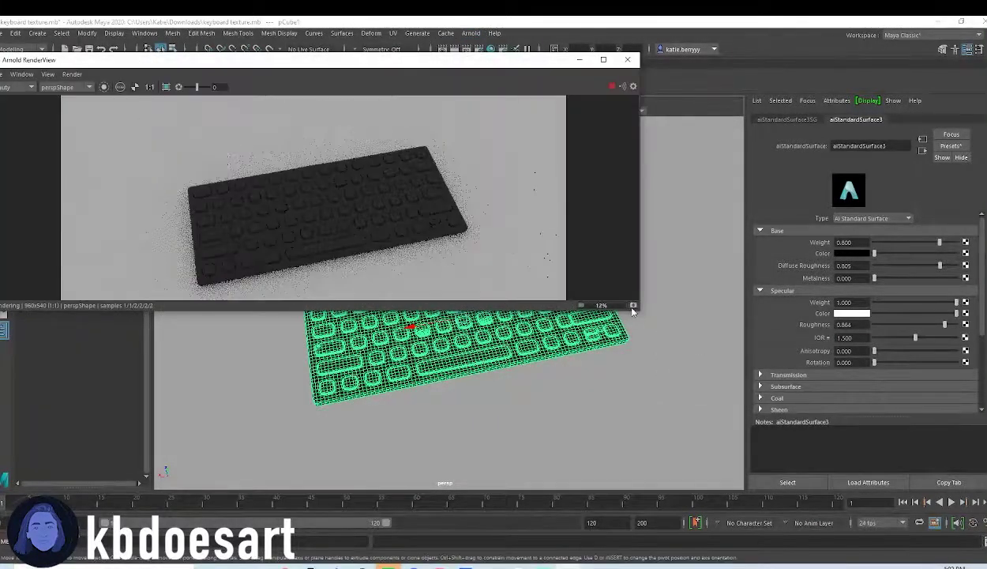
Assign a new aiStandardSurface material to the ground plane and map a Checker texture to its base color
click(673, 241)
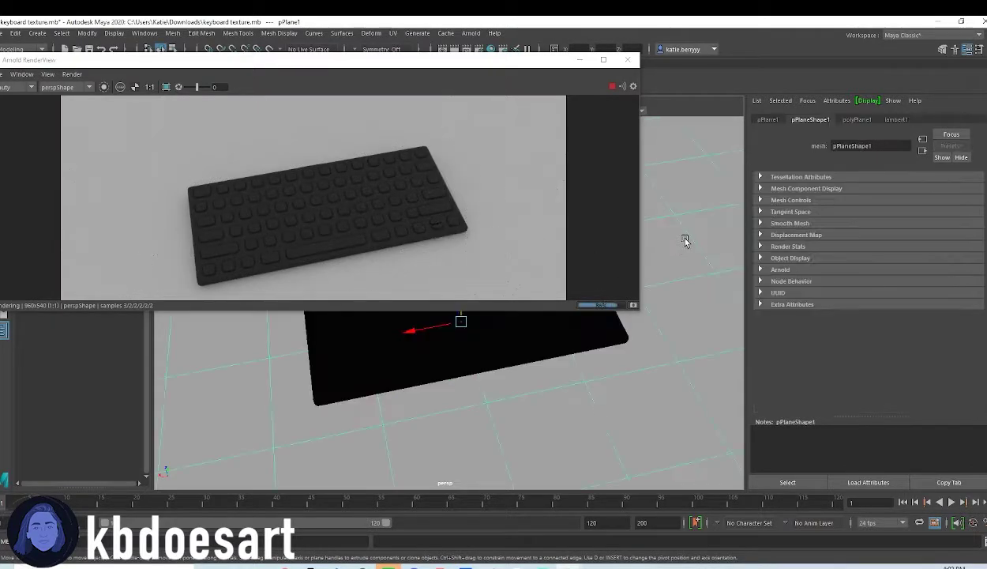
right_drag(685, 241, 690, 496)
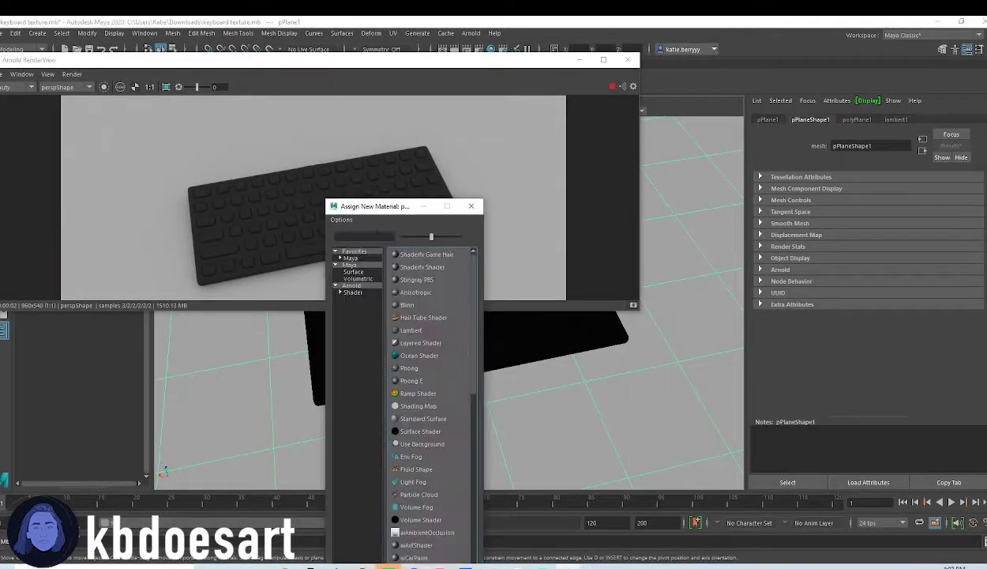
drag(379, 207, 380, 147)
click(361, 231)
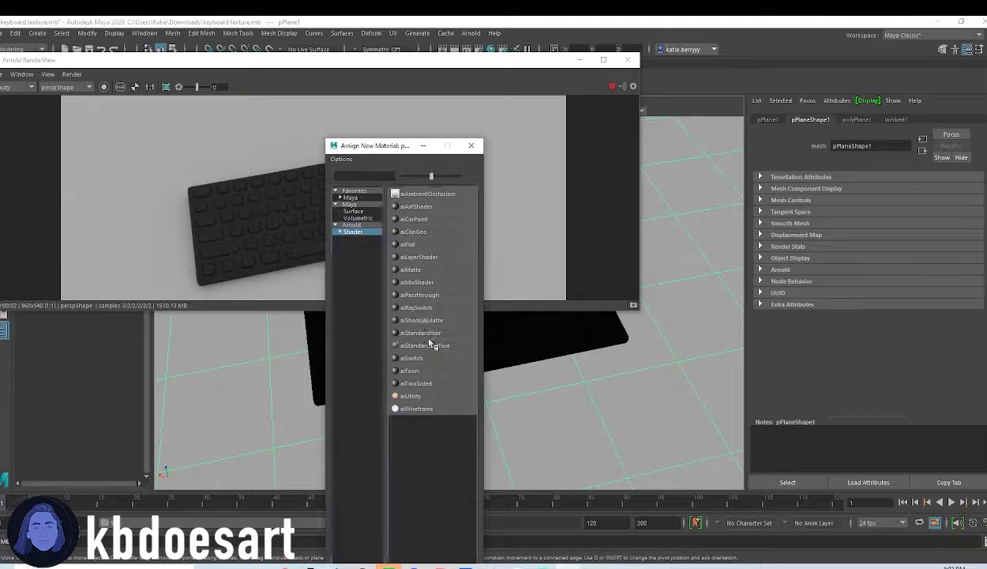
click(430, 345)
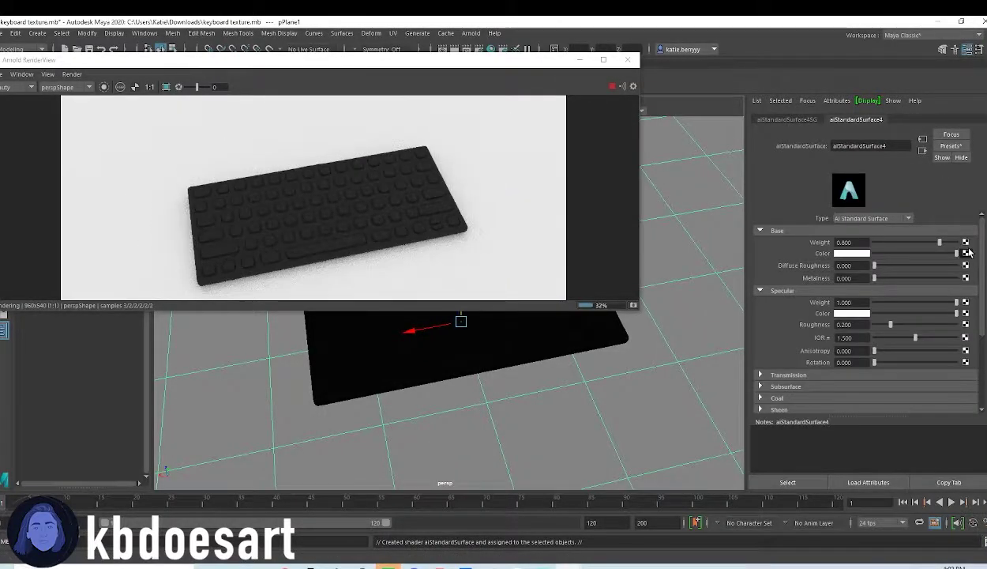
click(966, 252)
click(567, 163)
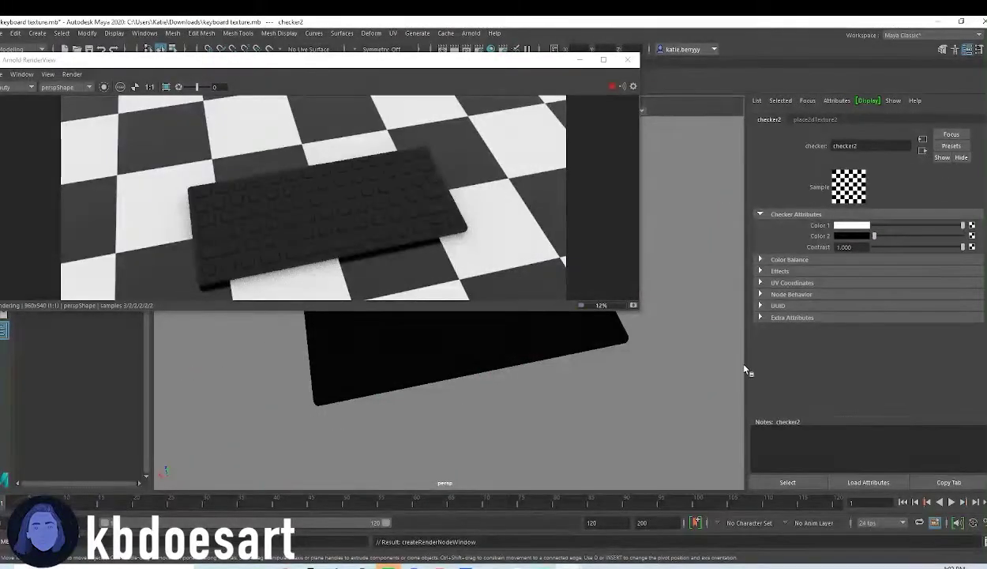
Check the live Arnold render of the keyboard on the checkered ground from several angles, and close the render view
mouse_move(549, 413)
alt+mouse_down()
mouse_move(628, 441)
mouse_move(676, 326)
mouse_move(623, 387)
mouse_move(615, 360)
mouse_move(662, 366)
mouse_move(591, 394)
mouse_move(580, 371)
mouse_move(549, 393)
mouse_move(560, 396)
alt+mouse_up()
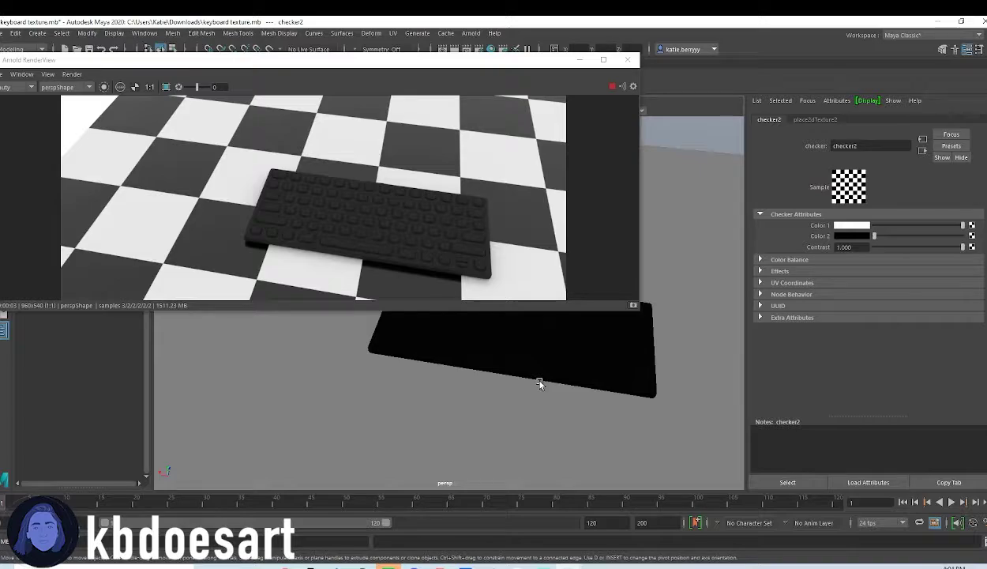
alt+drag(461, 361, 469, 379)
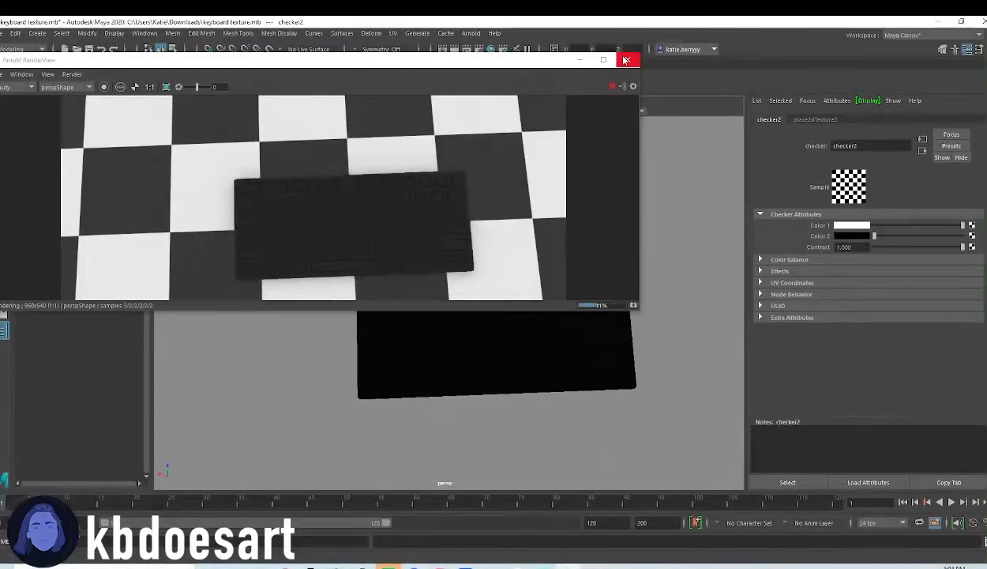
click(625, 60)
Create a polygon 3D type object in the scene for the key lettering
alt+drag(396, 290, 452, 242)
click(36, 33)
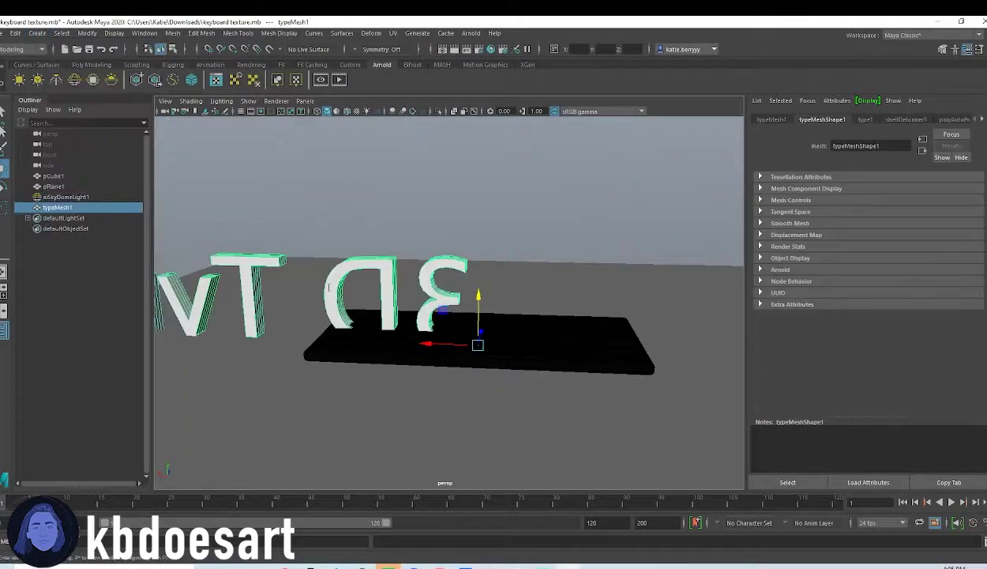
alt+drag(577, 334, 421, 354)
key(e)
click(802, 119)
click(764, 119)
click(855, 118)
click(902, 119)
click(951, 120)
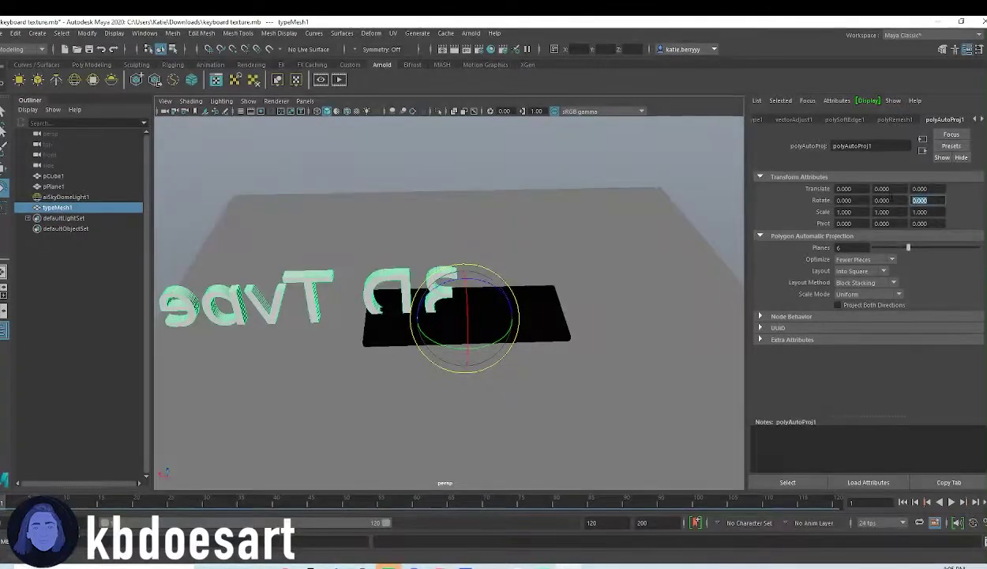
text(90)
key(Return)
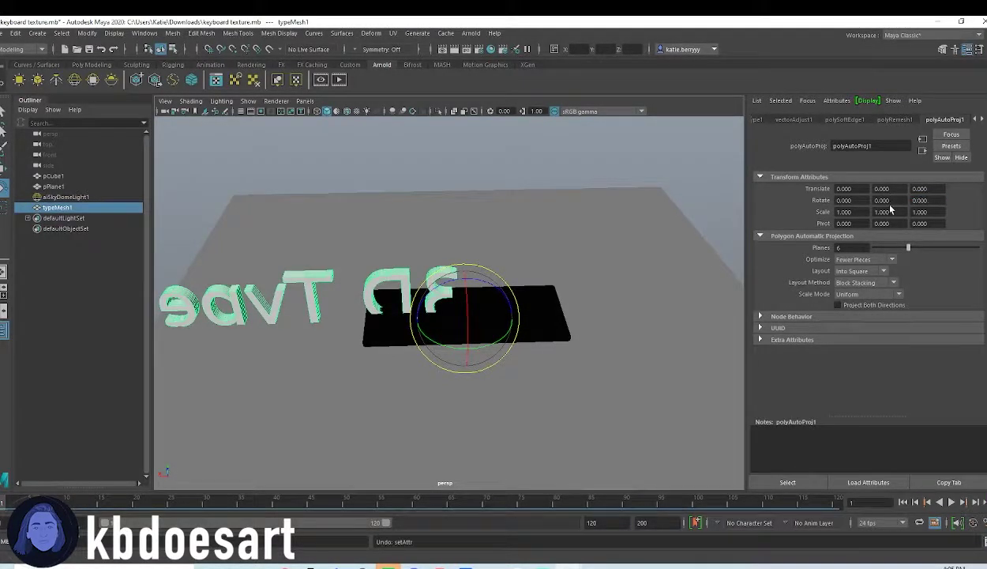
click(803, 206)
click(756, 119)
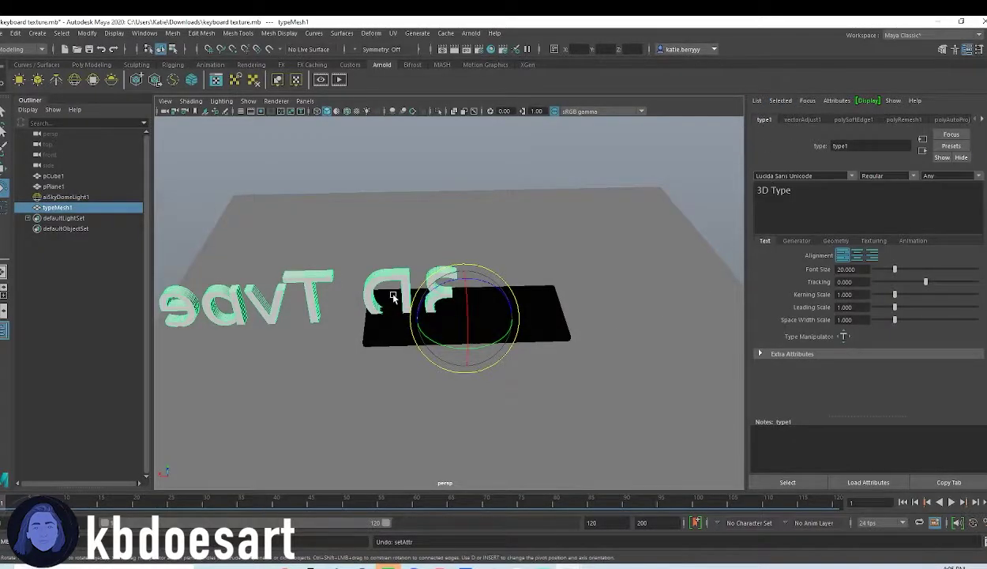
Rotate the 3D text about half a turn around its vertical axis so it reads correctly from the front
mouse_move(494, 341)
mouse_down()
mouse_move(435, 353)
mouse_move(338, 315)
mouse_move(348, 194)
mouse_move(454, 341)
mouse_move(452, 352)
mouse_up()
click(948, 120)
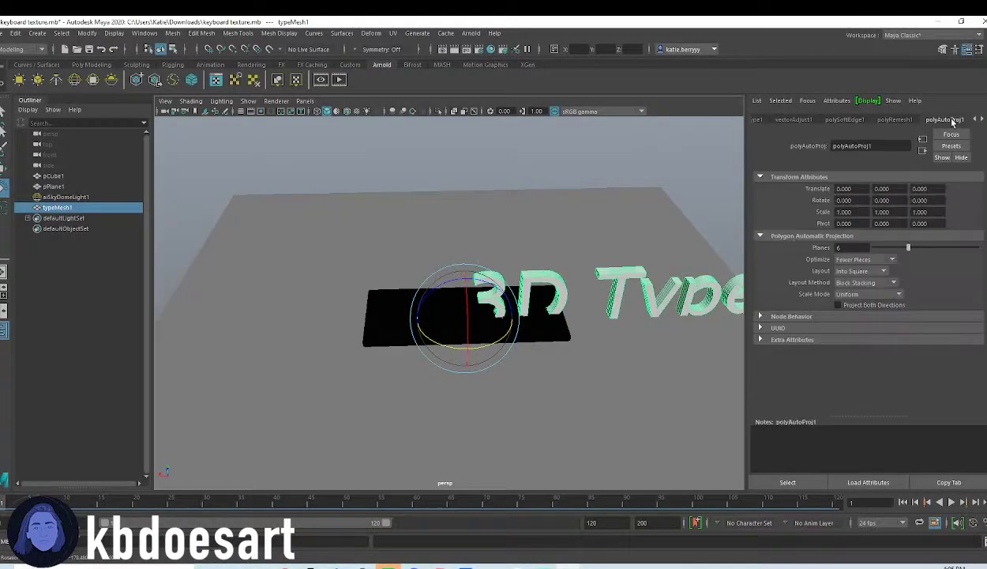
click(981, 119)
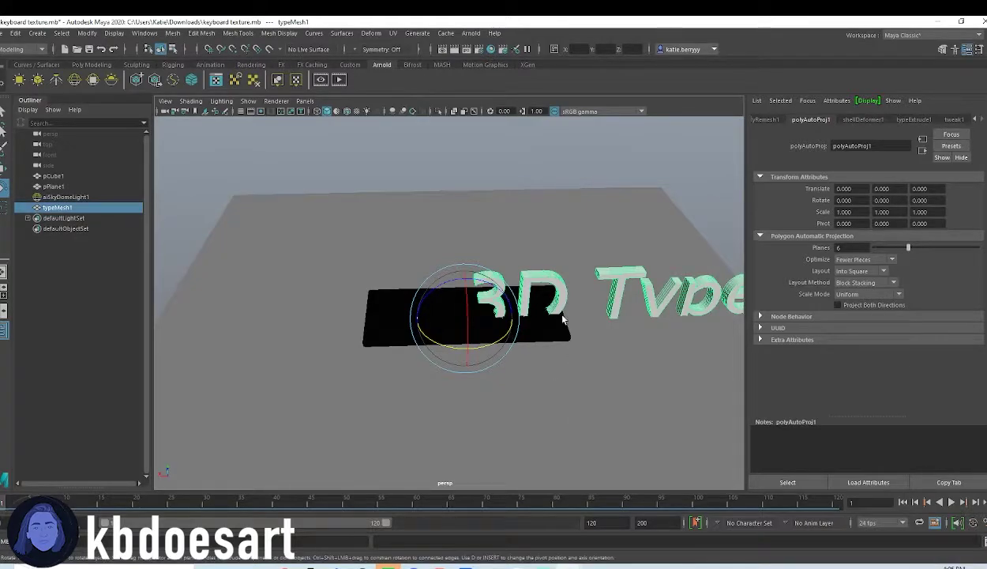
Move the 3D text to the left end of the keyboard and adjust its rotation to line up with the keyboard
alt+drag(551, 404, 529, 371)
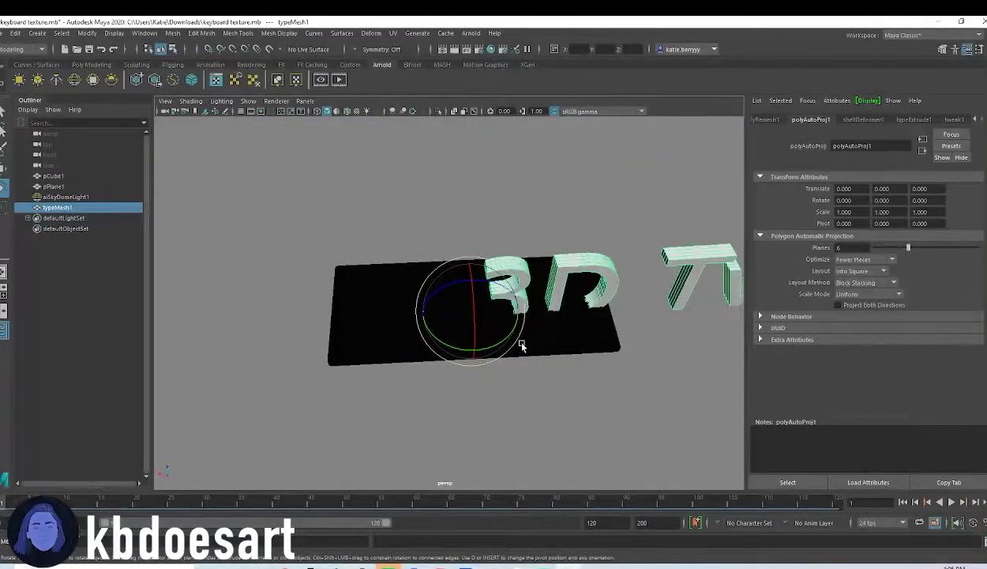
key(w)
drag(447, 315, 212, 320)
key(e)
drag(259, 354, 99, 316)
key(w)
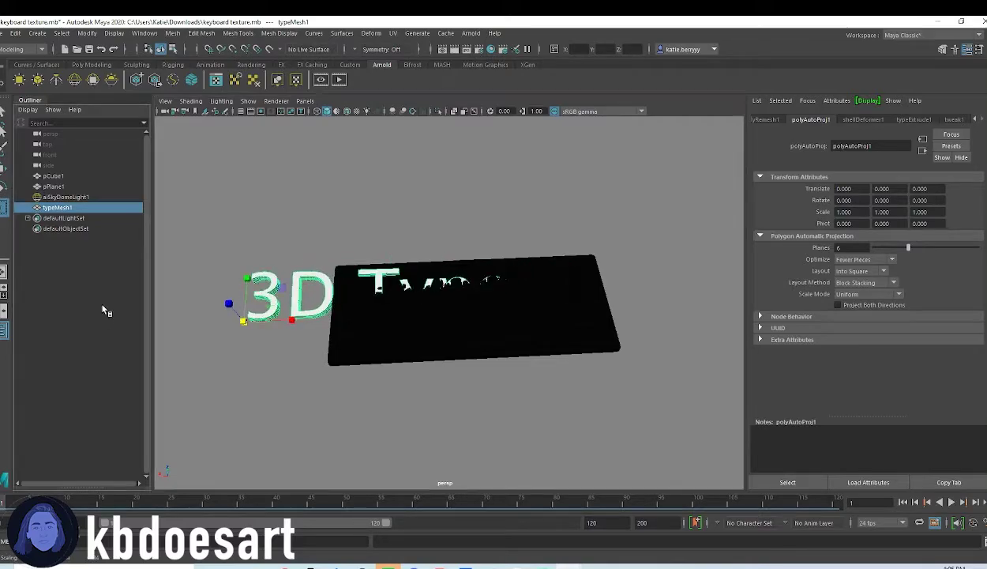
Show texture maps in the viewport and change the type object's text to "Shift"
click(53, 175)
key(6)
click(321, 290)
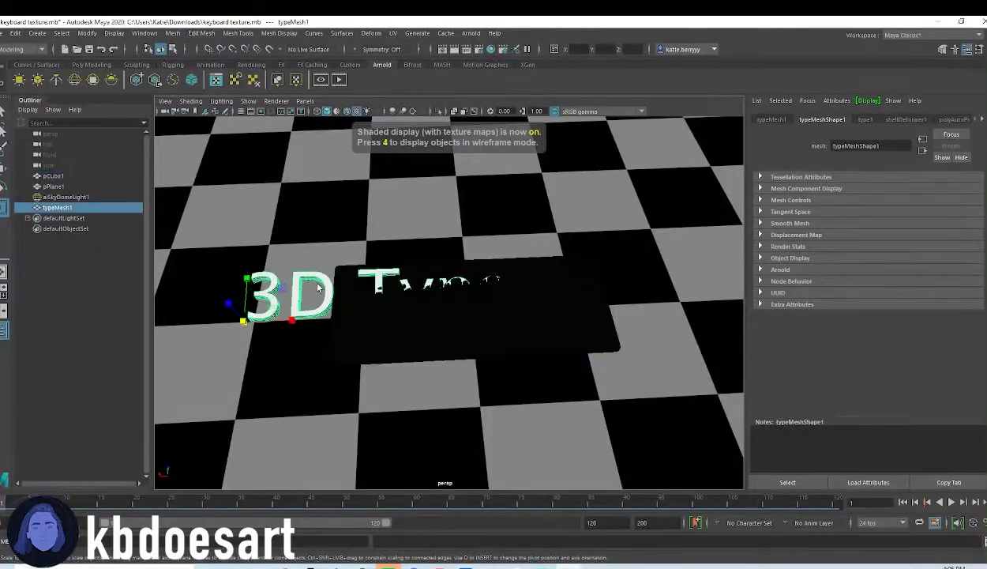
click(865, 119)
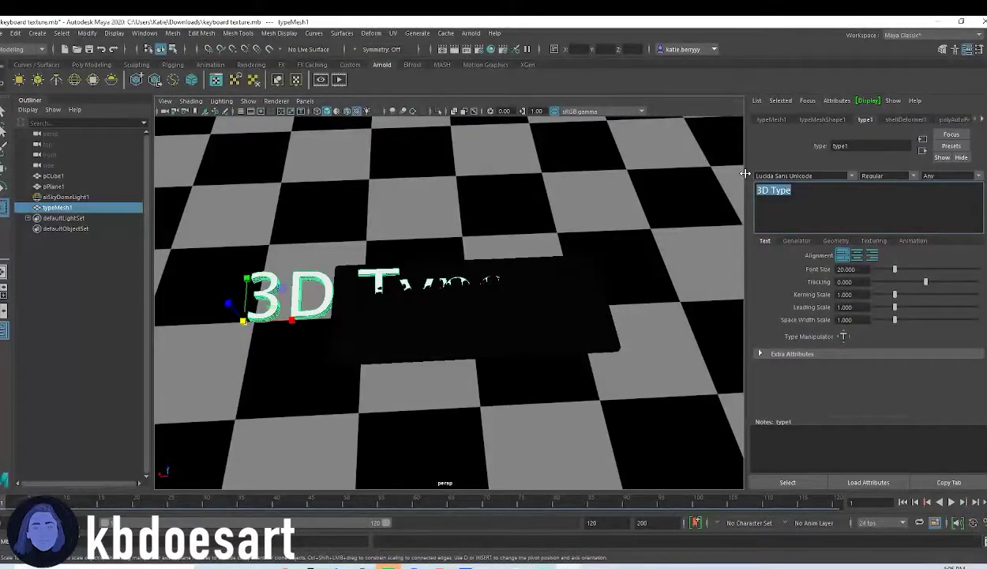
text(Shift)
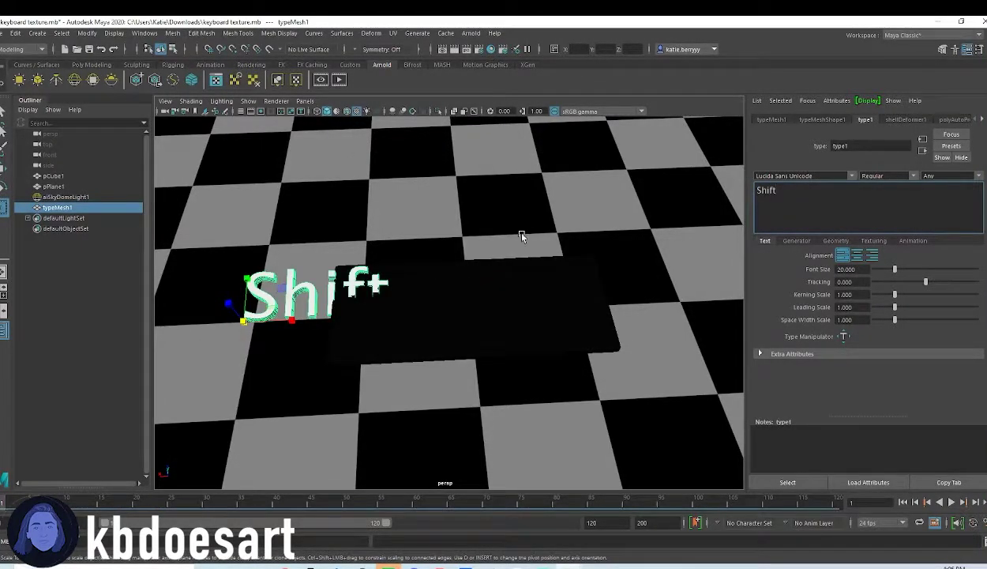
Scale the "Shift" text down uniformly to roughly the size of a key label
alt+right_drag(327, 259, 374, 250)
alt+middle_drag(373, 249, 446, 237)
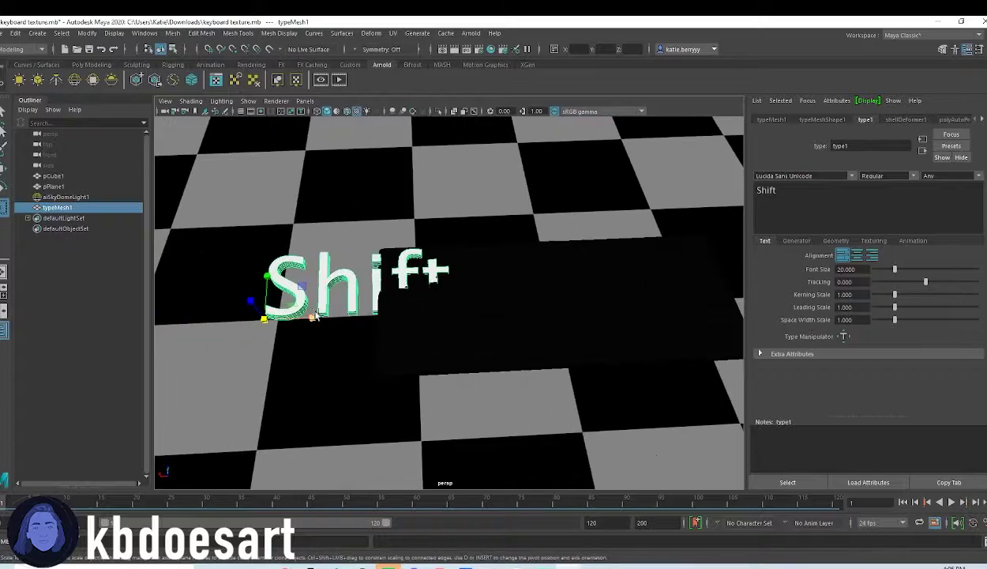
drag(268, 318, 115, 337)
key(q)
key(w)
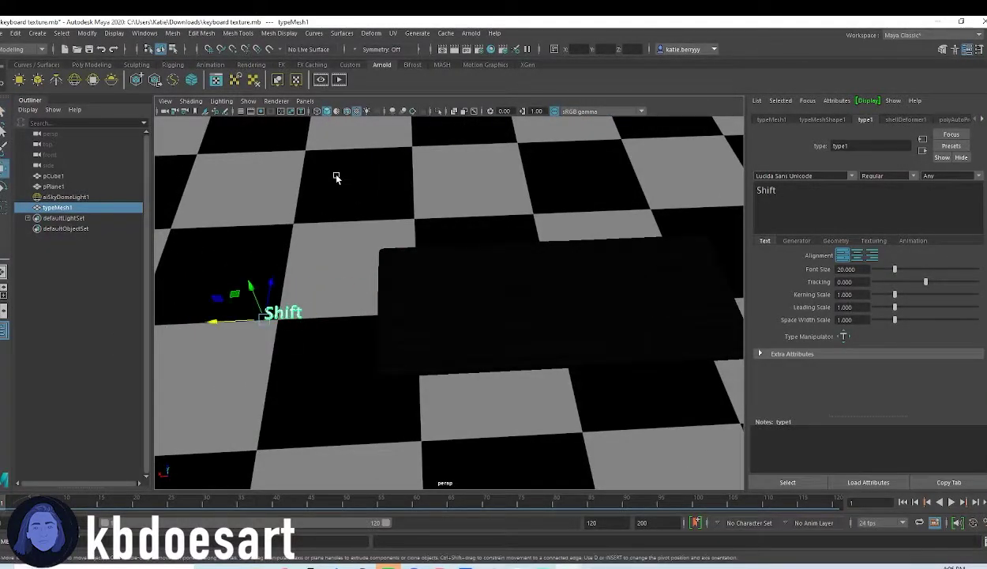
Switch the viewport to wireframe display and move the "Shift" text onto the keyboard's left Shift key
key(5)
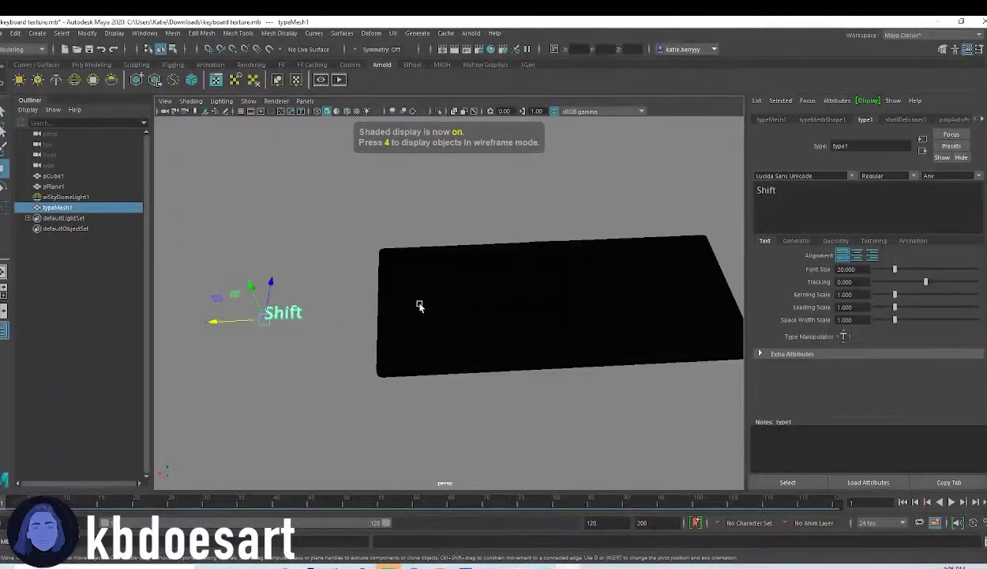
key(4)
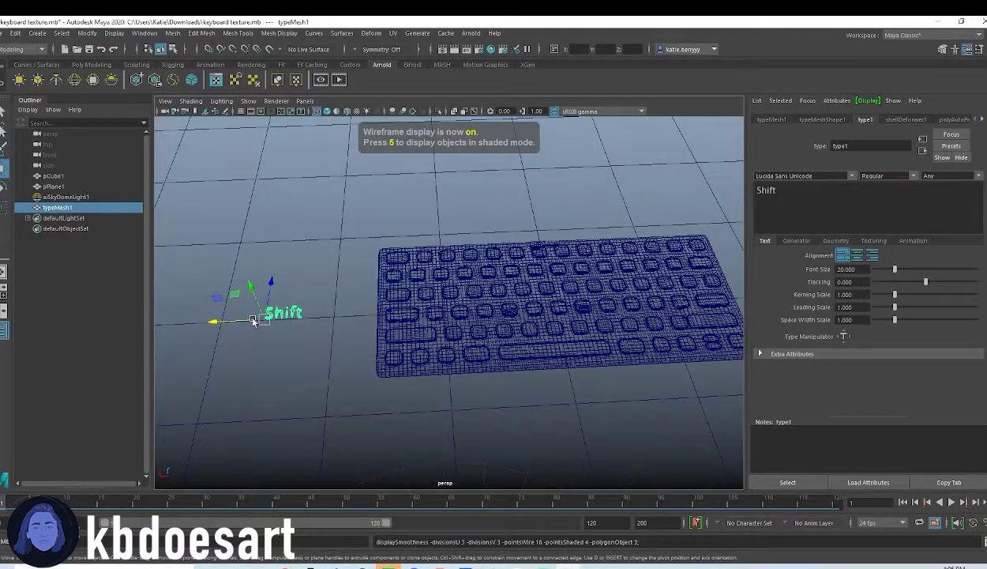
drag(250, 321, 356, 330)
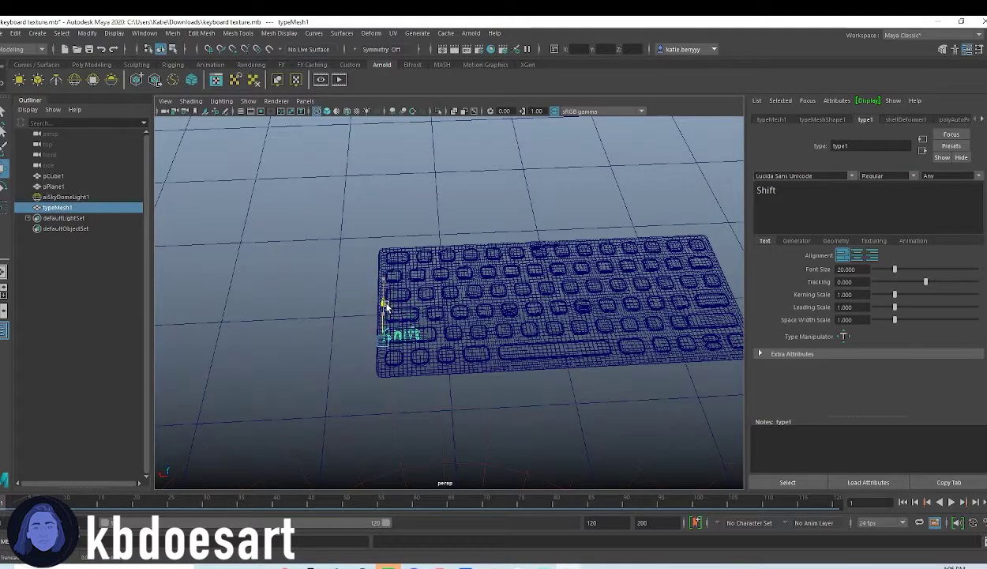
scroll(379, 316, up, 5)
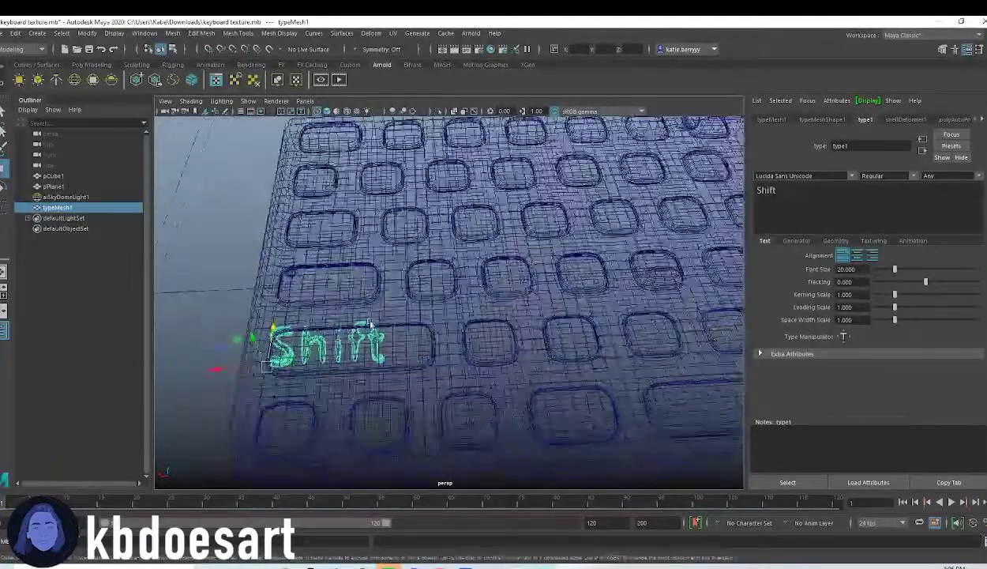
alt+middle_drag(369, 323, 428, 309)
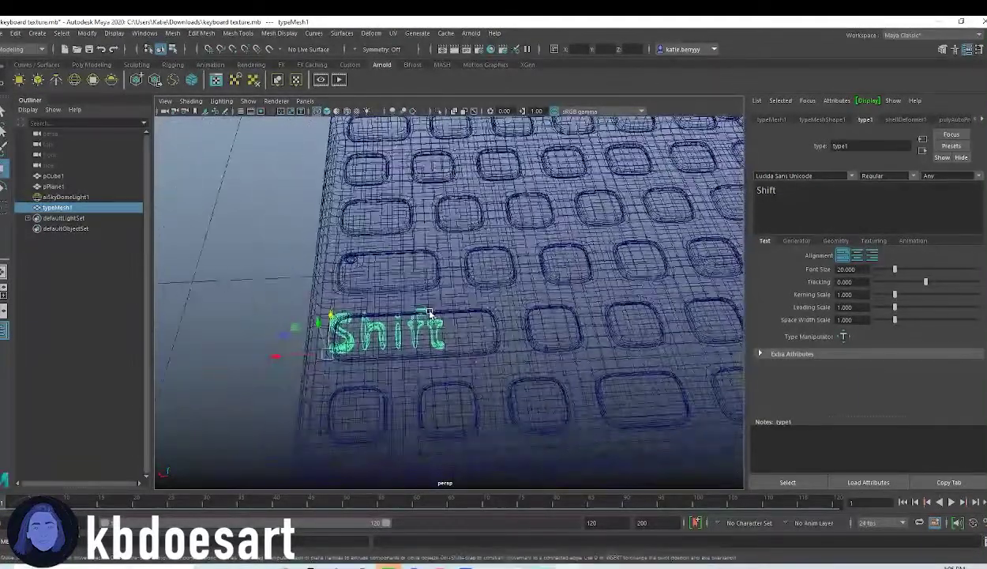
Scale the "Shift" text down uniformly and reposition it against the surface of the left Shift key
key(r)
drag(327, 352, 394, 284)
key(w)
drag(321, 413, 352, 415)
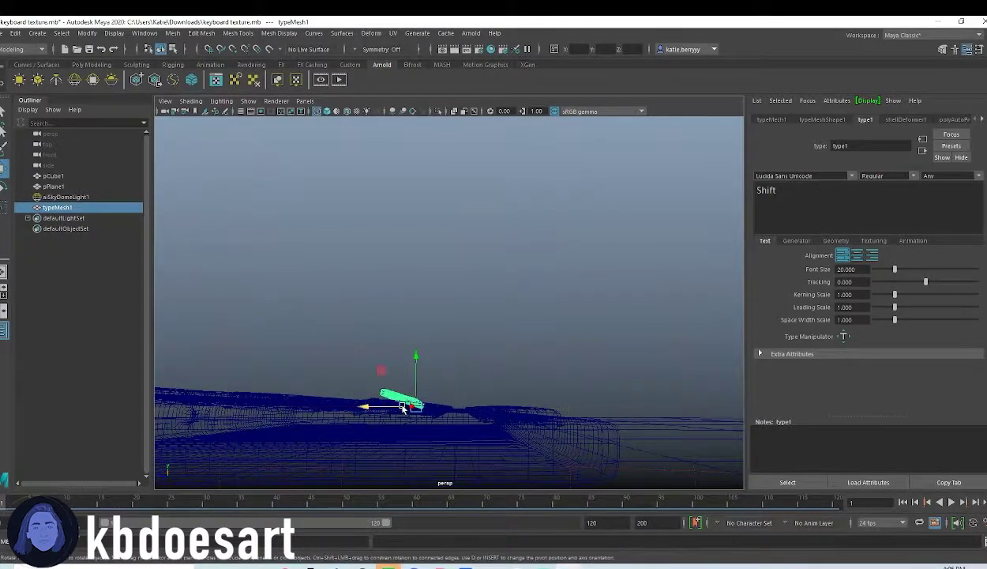
Rotate the "Shift" text to lie flatter against the key top and nudge it inside the Shift key's outline
key(e)
drag(441, 374, 436, 372)
alt+drag(437, 372, 337, 447)
key(w)
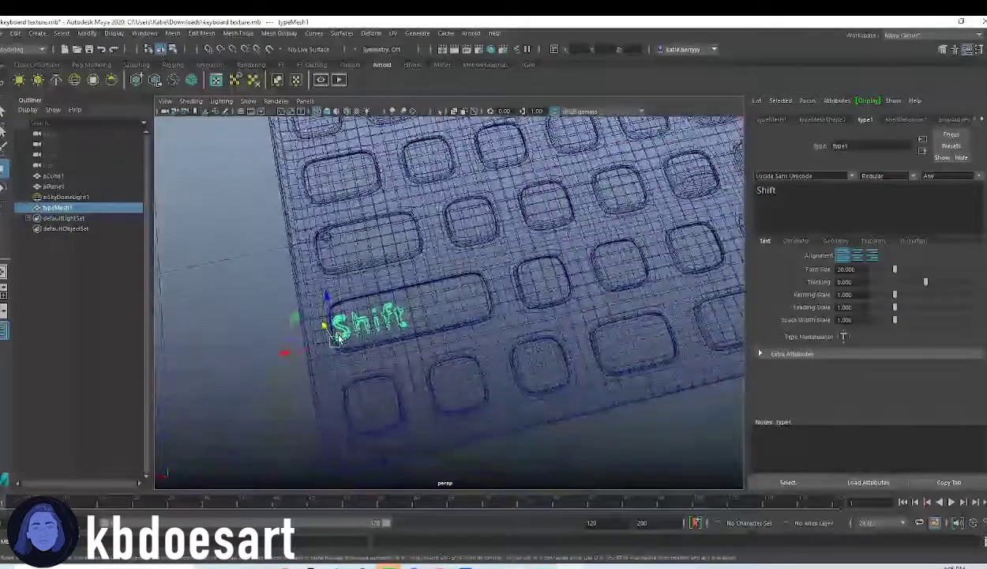
drag(327, 310, 327, 307)
drag(315, 345, 324, 345)
Switch the viewport to shaded display and adjust the "Shift" text's thickness by scaling it along its vertical axis
key(6)
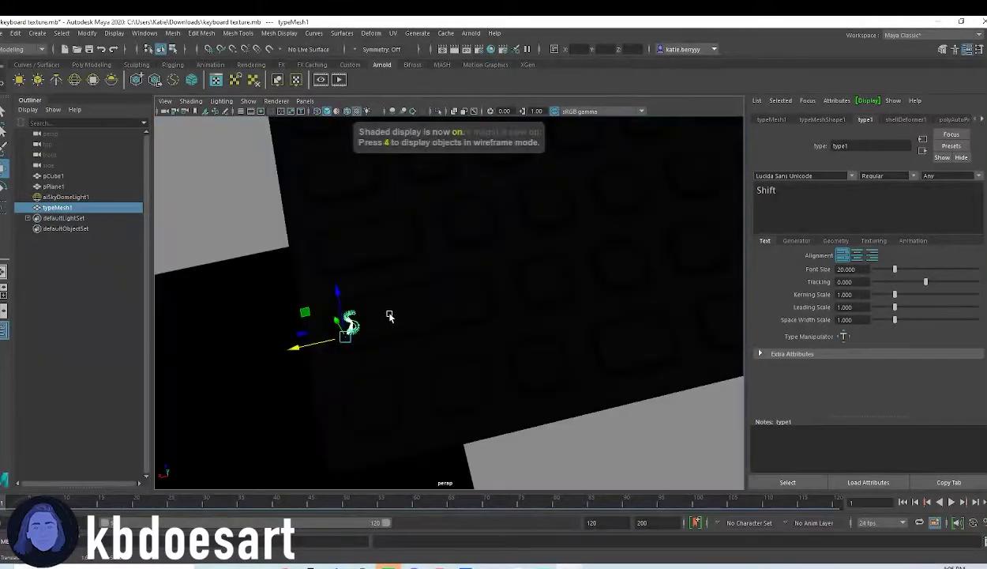
key(5)
mouse_move(387, 315)
alt+mouse_down()
mouse_move(366, 375)
mouse_move(474, 345)
mouse_move(393, 338)
mouse_move(404, 331)
alt+mouse_up()
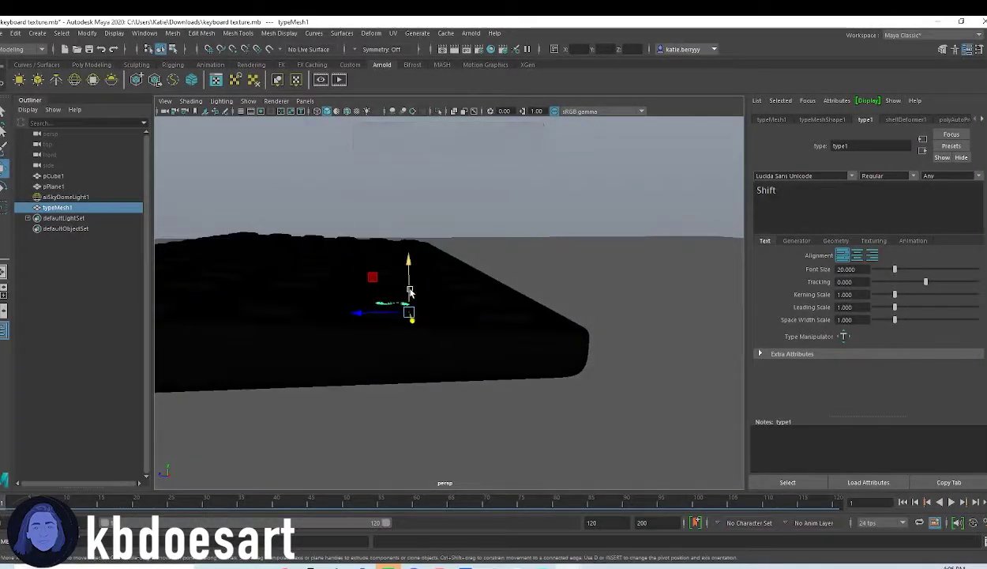
alt+drag(408, 288, 319, 332)
alt+middle_drag(476, 285, 516, 361)
alt+right_drag(515, 361, 558, 365)
alt+drag(558, 366, 442, 371)
key(e)
key(w)
key(r)
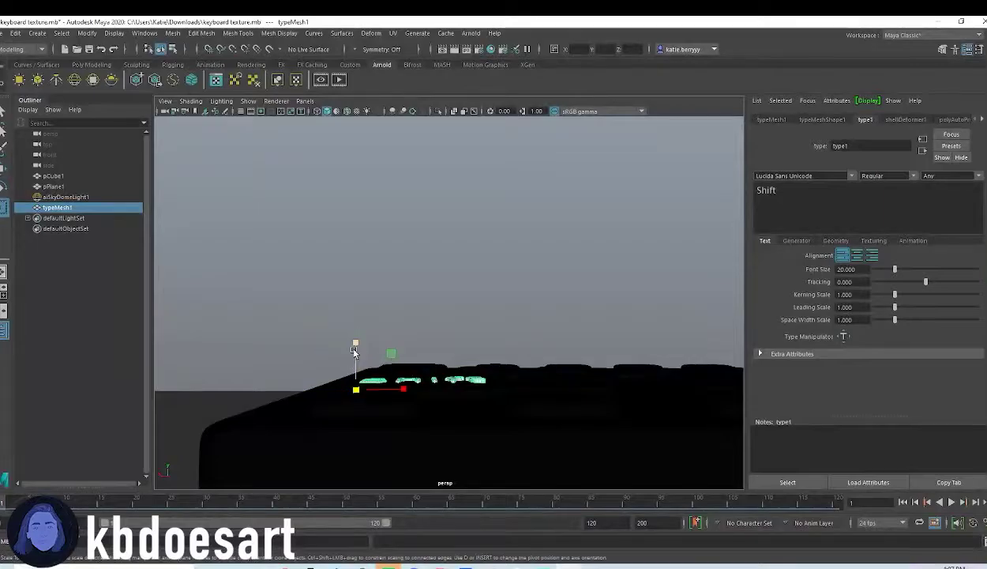
mouse_move(353, 351)
mouse_down()
mouse_move(355, 331)
mouse_move(359, 341)
mouse_up()
Adjust the tilt and height of the "Shift" text so it rests on the Shift key's top surface
key(w)
key(e)
alt+drag(423, 371, 406, 383)
key(w)
alt+drag(356, 358, 361, 336)
alt+drag(427, 341, 447, 414)
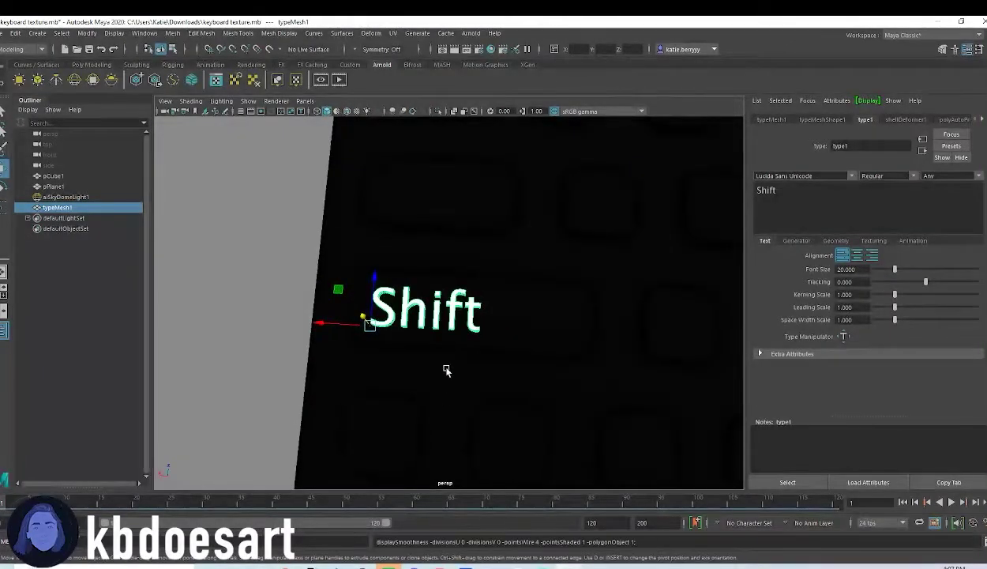
alt+drag(417, 367, 360, 349)
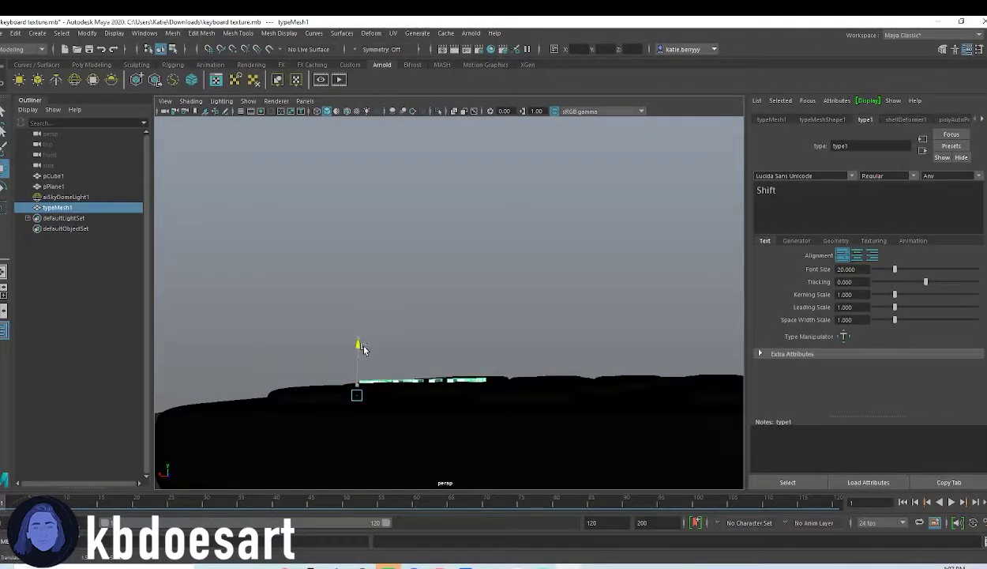
alt+drag(402, 363, 492, 340)
alt+drag(483, 168, 455, 269)
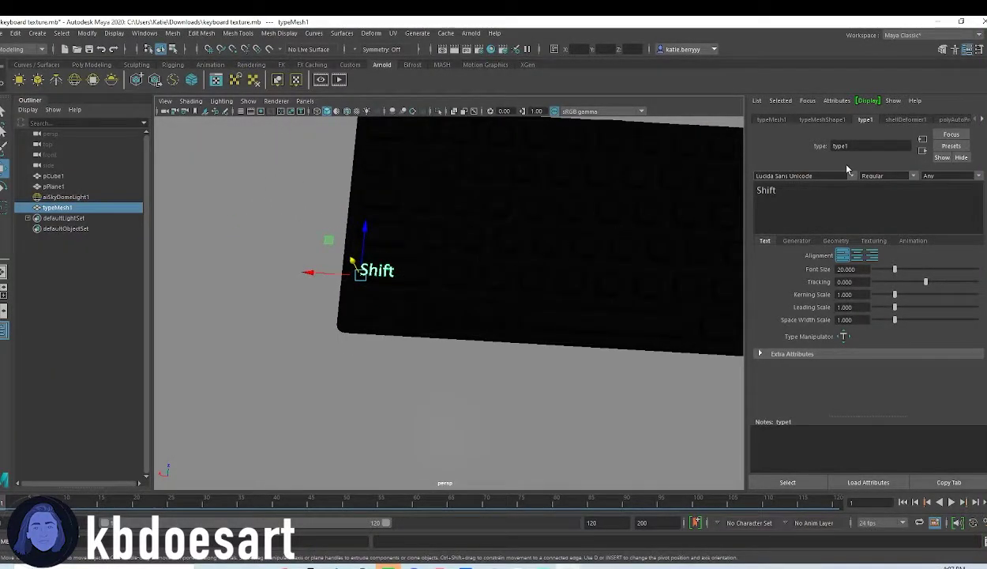
Render the keyboard in the Arnold RenderView to check the "Shift" lettering, and close the render window
click(471, 33)
click(482, 60)
alt+middle_drag(423, 166, 414, 203)
scroll(496, 200, down, 3)
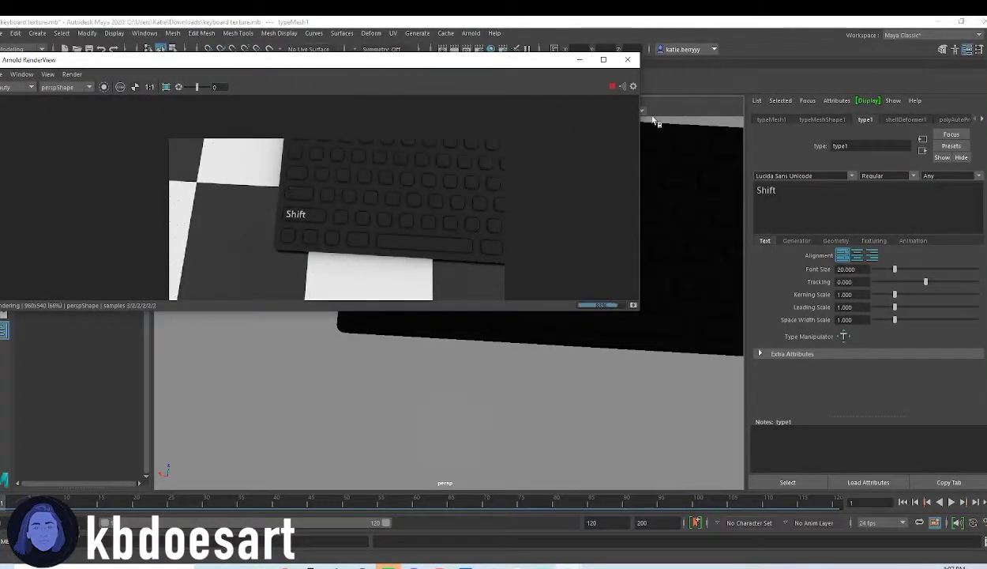
click(628, 61)
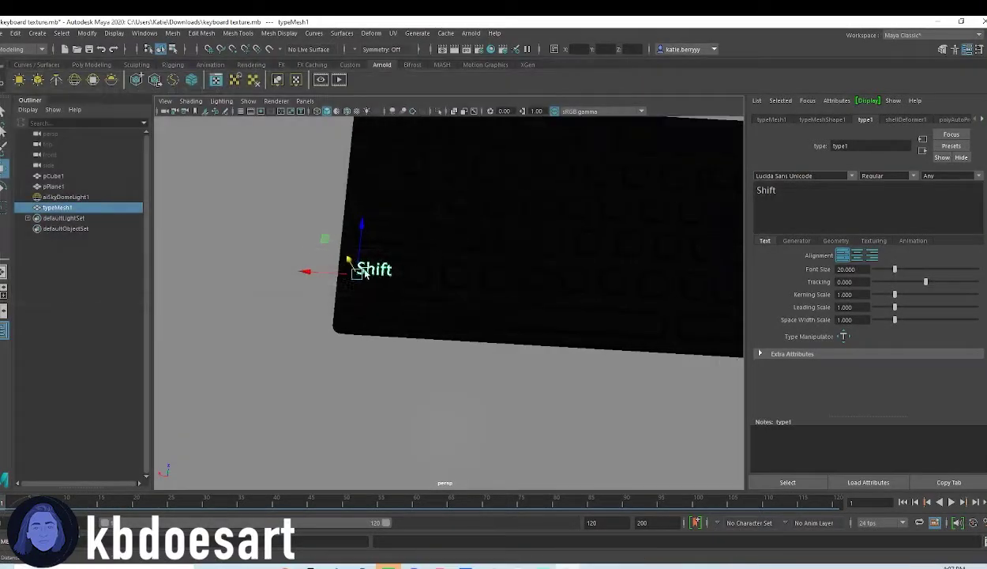
Check the "Shift" text against the key outline in wireframe, return to shaded display and scale the text down slightly
scroll(397, 274, up, 2)
key(4)
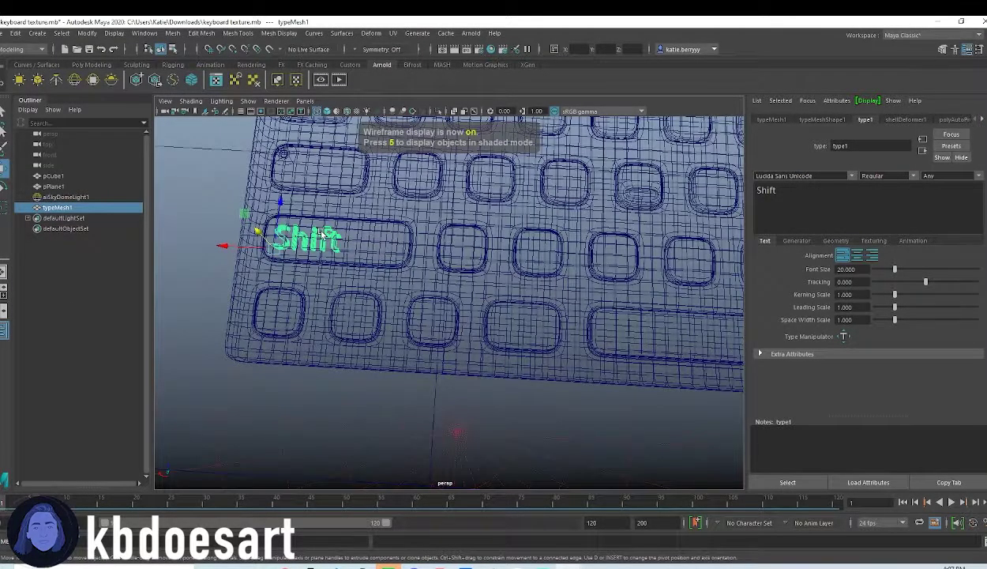
key(5)
key(r)
drag(276, 249, 259, 242)
key(w)
Assign a new aiStandardSurface material to the "Shift" text
alt+drag(312, 284, 447, 262)
right_drag(445, 269, 431, 513)
click(352, 292)
click(425, 406)
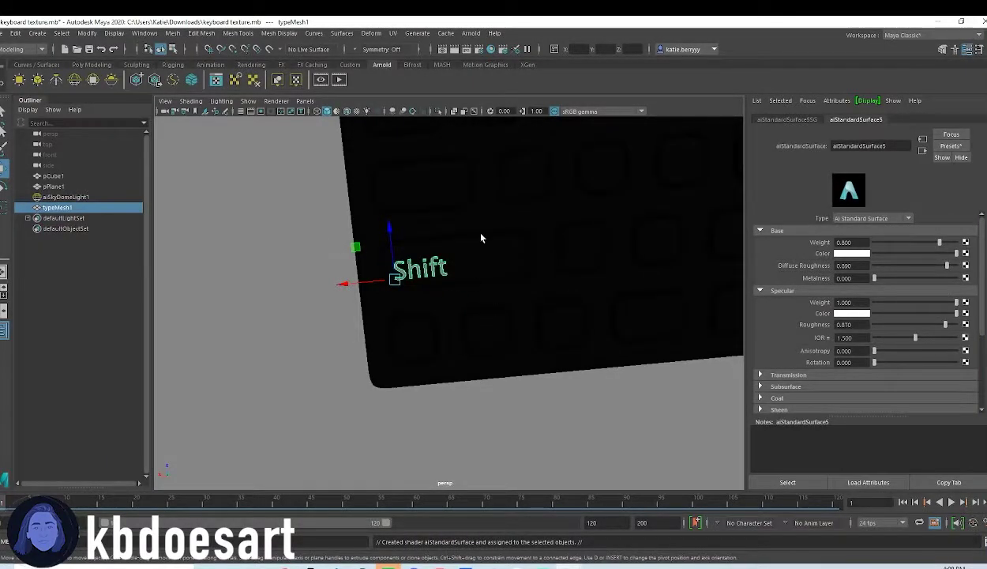
Start an Arnold render and set the text material's base weight to 1.000
click(474, 33)
click(486, 53)
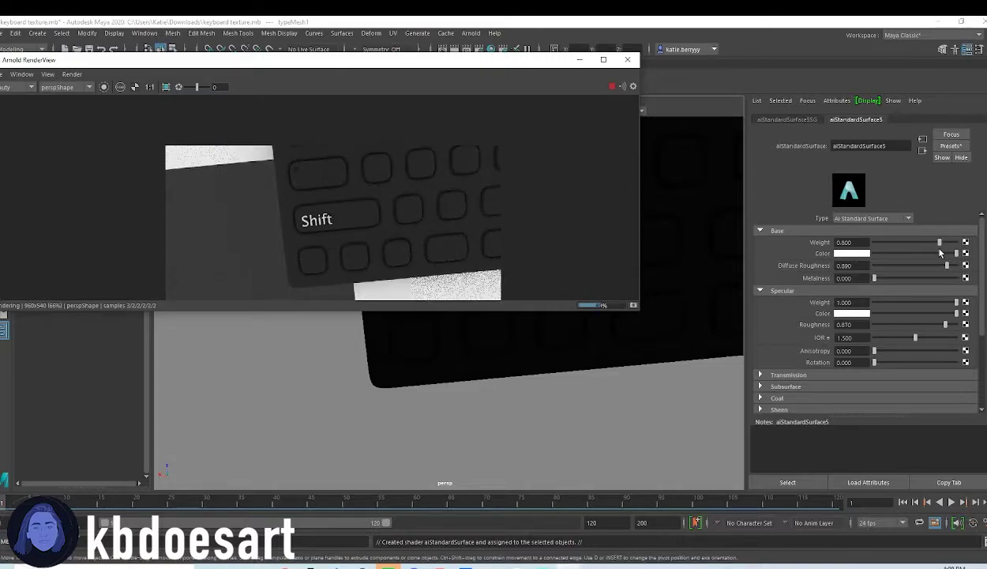
drag(939, 242, 969, 242)
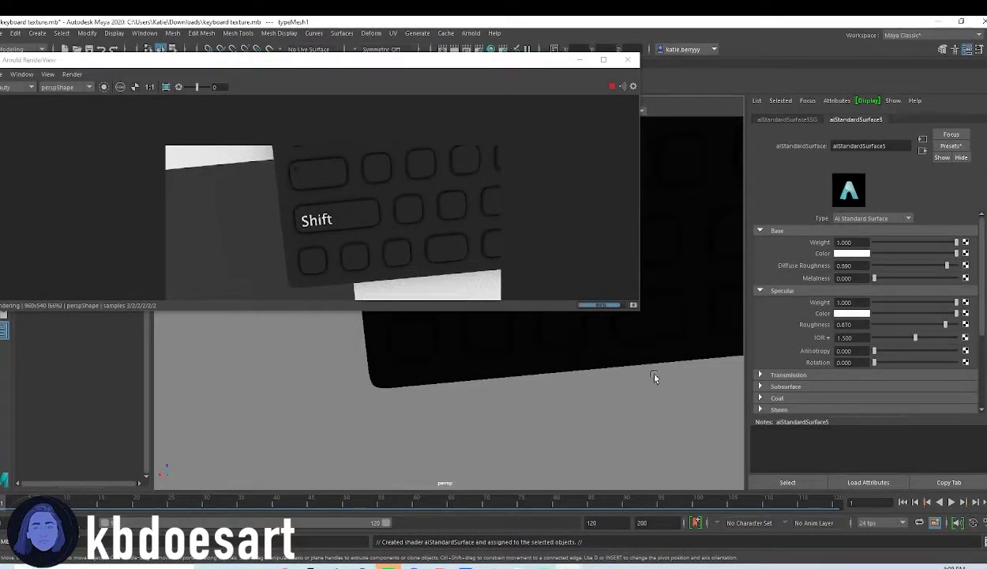
Examine the "Shift" lettering on the whole keyboard in the Arnold render and uncover the text in the viewport
alt+drag(628, 298, 577, 460)
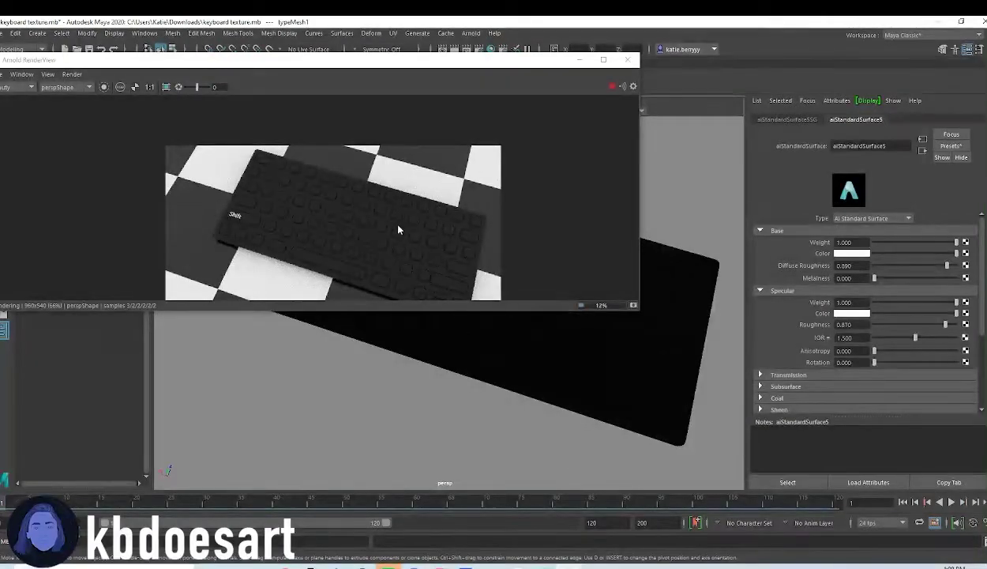
middle_drag(398, 226, 391, 181)
alt+drag(445, 371, 457, 370)
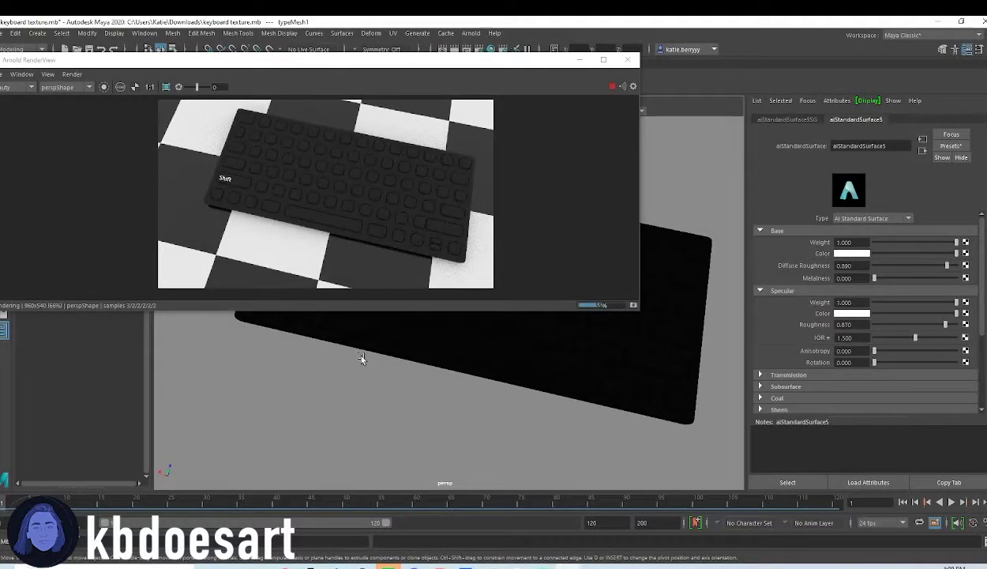
drag(406, 59, 704, 38)
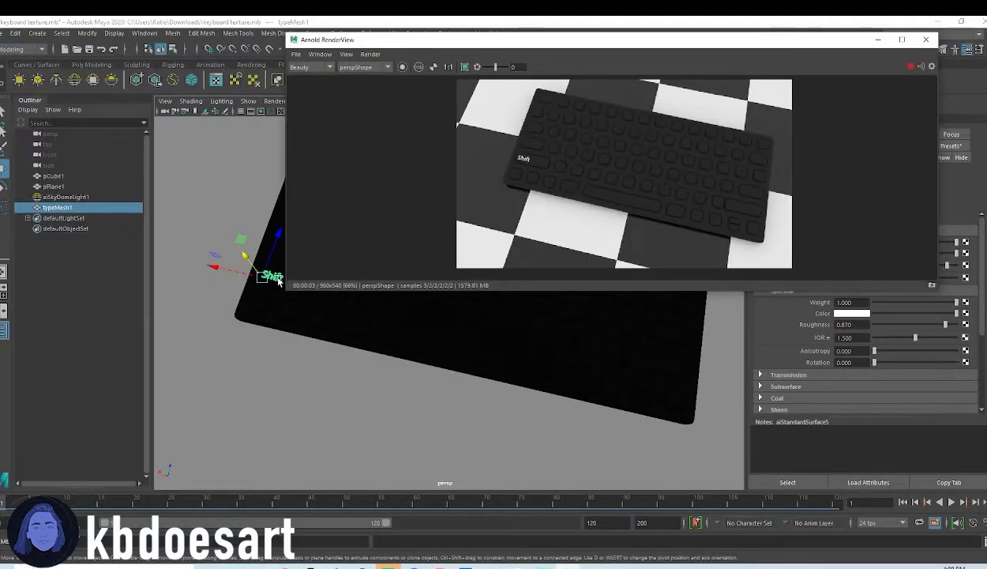